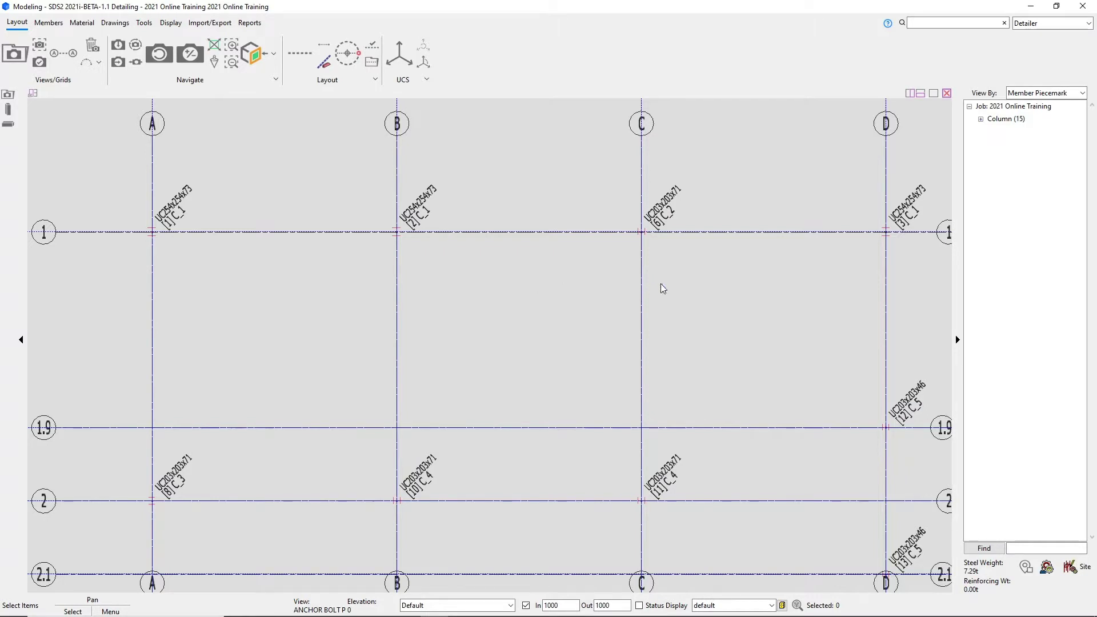
Open the edit settings of the C_2 column at grid C/1 for review and cancel without changes
scroll(742, 214, up, 5)
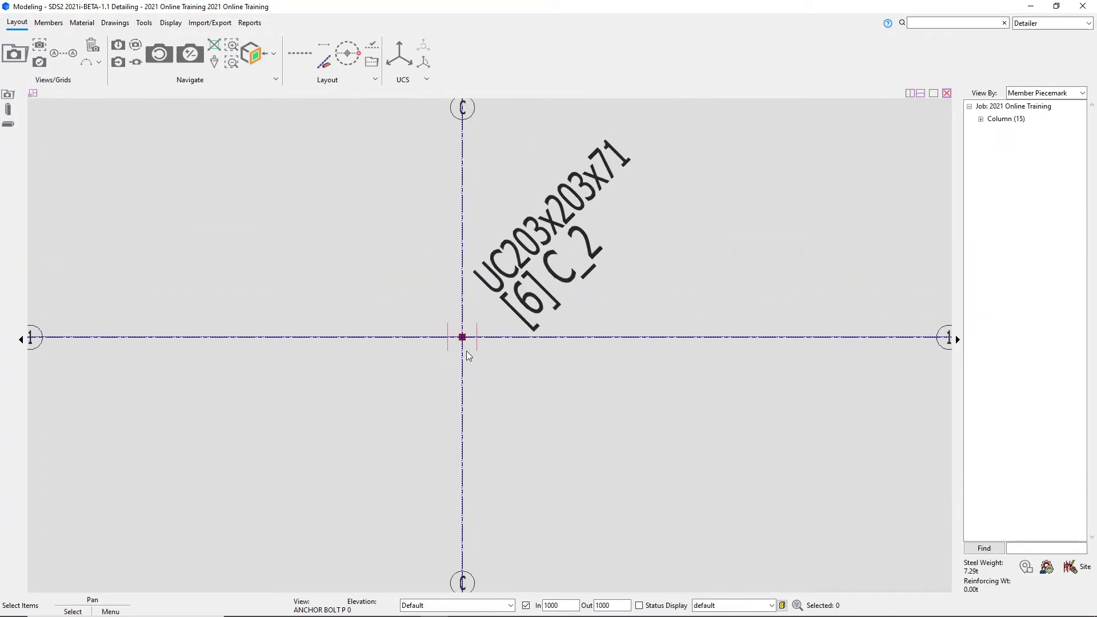
scroll(466, 351, up, 2)
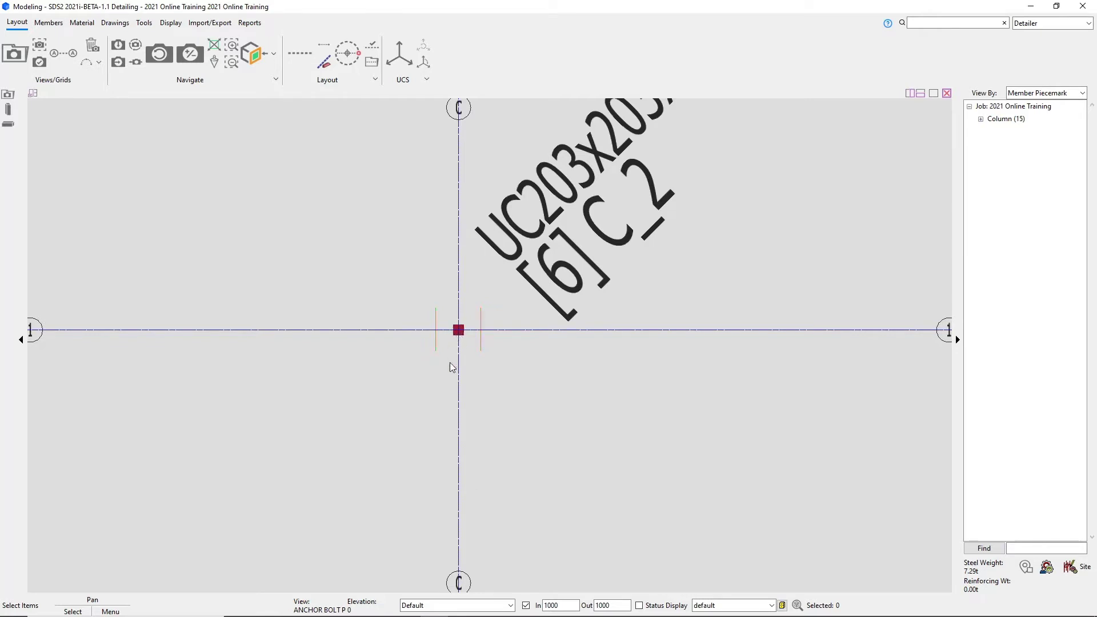
click(458, 332)
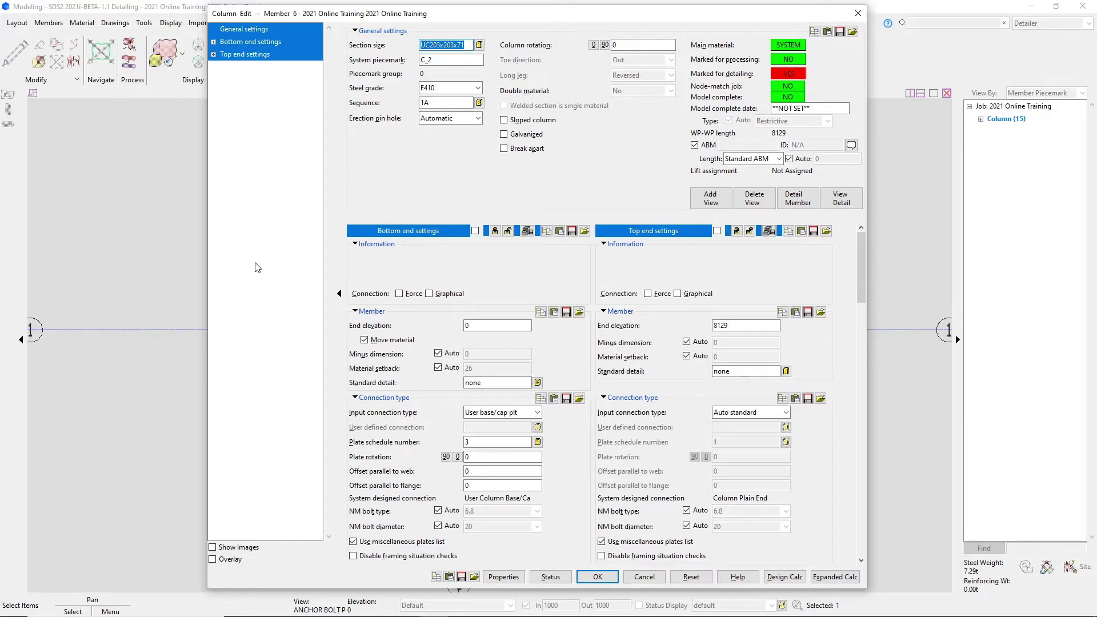
click(656, 576)
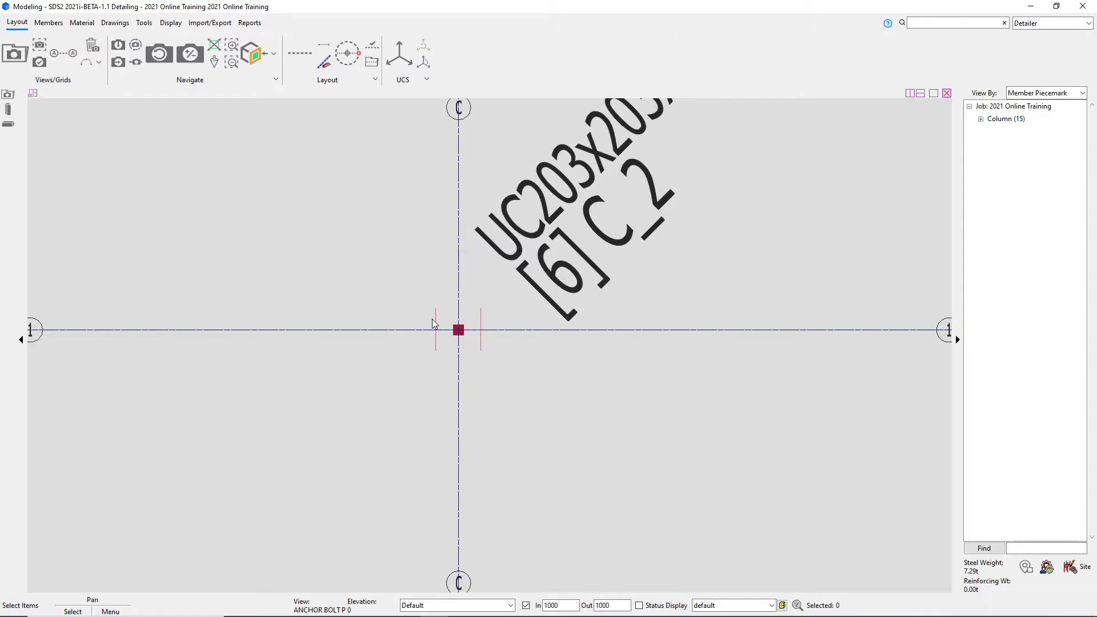
Select the C_2 column at grid C/1 with a window around it, open its edit settings and cancel them
click(458, 329)
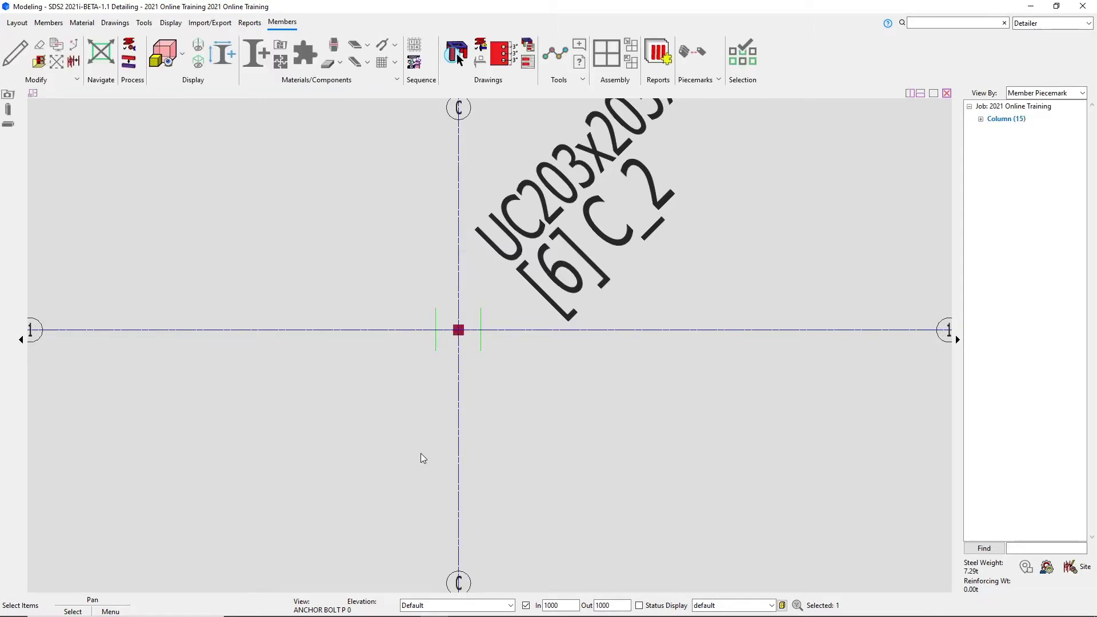
drag(365, 244, 602, 498)
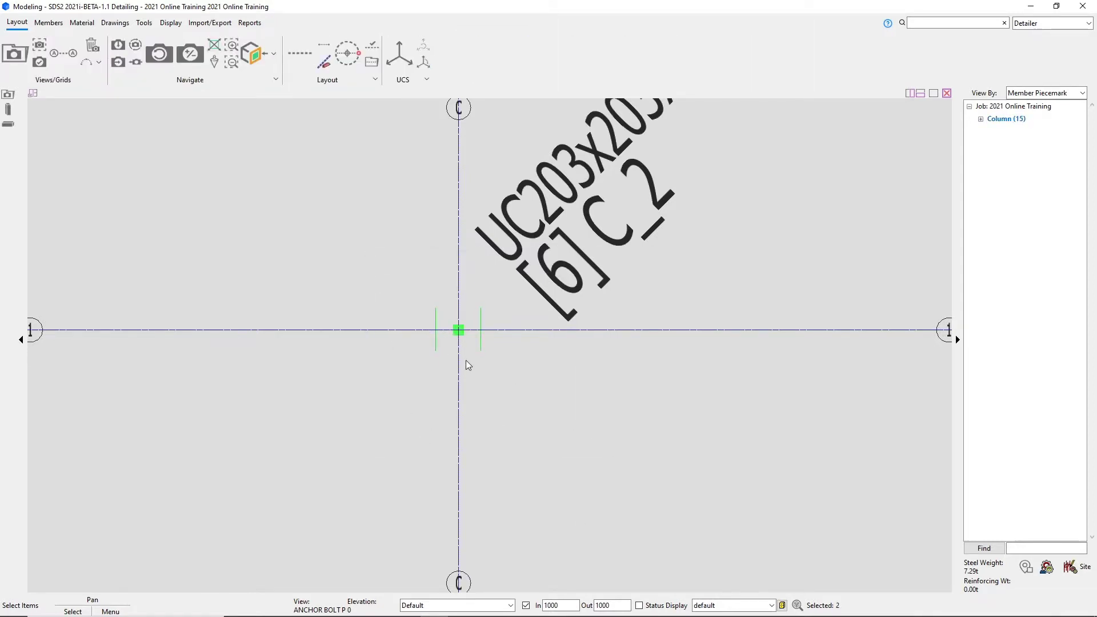
scroll(465, 360, down, 2)
drag(377, 287, 530, 402)
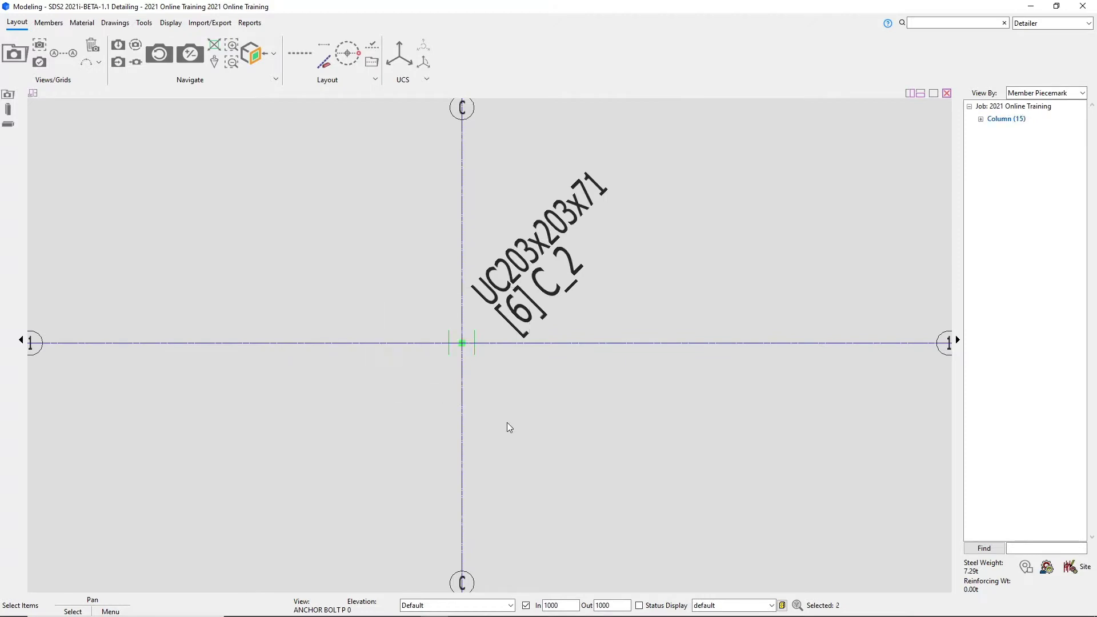
scroll(540, 429, up, 1)
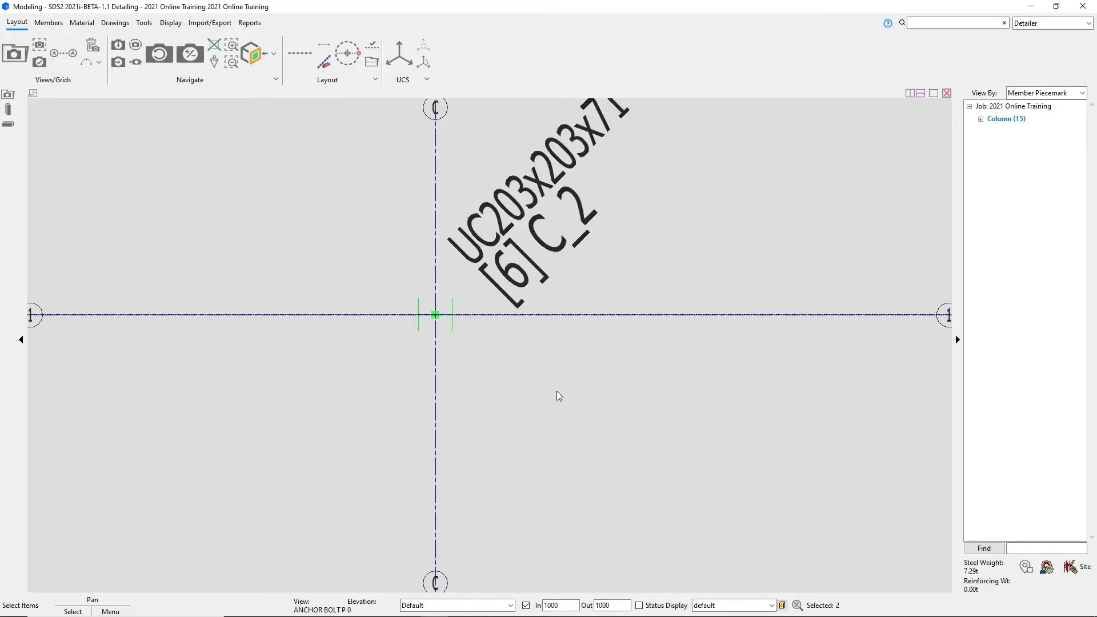
right_click(610, 501)
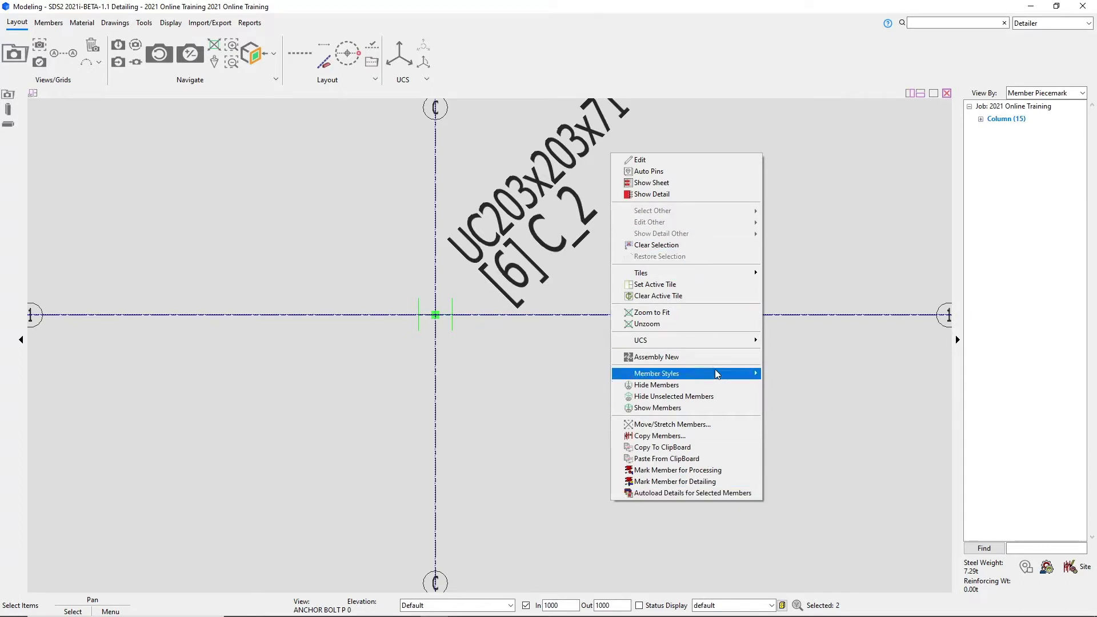
click(650, 165)
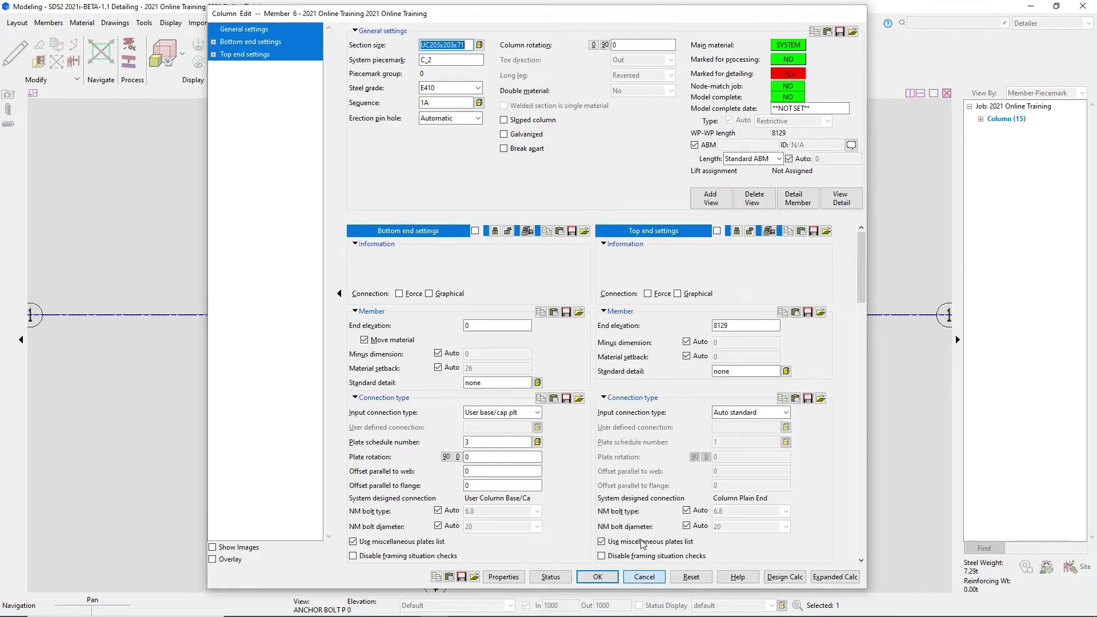
click(644, 576)
Expand the Column group and its C_1 piecemark in the model tree, open the settings of C_1 [3] and cancel them
scroll(274, 387, down, 5)
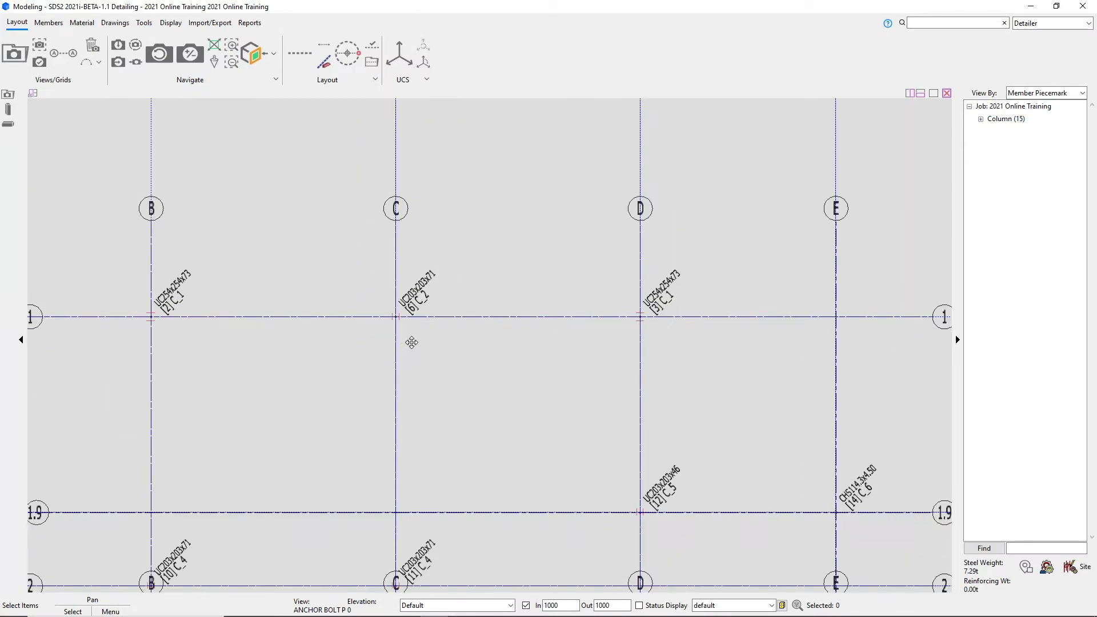
middle_drag(411, 342, 501, 320)
scroll(435, 341, down, 3)
middle_drag(436, 342, 457, 267)
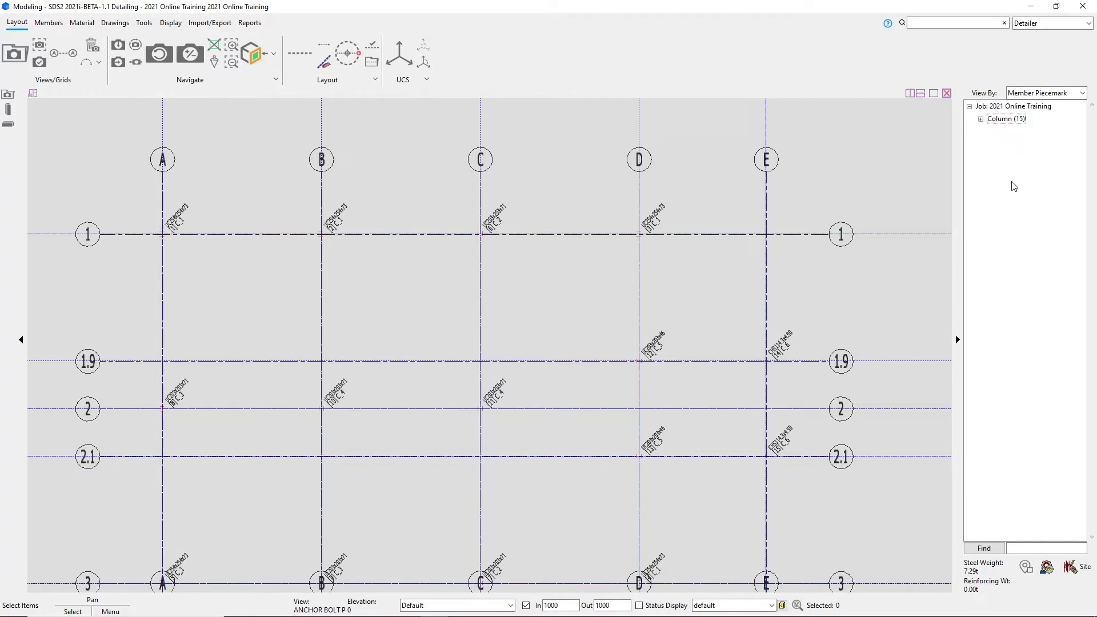
click(981, 119)
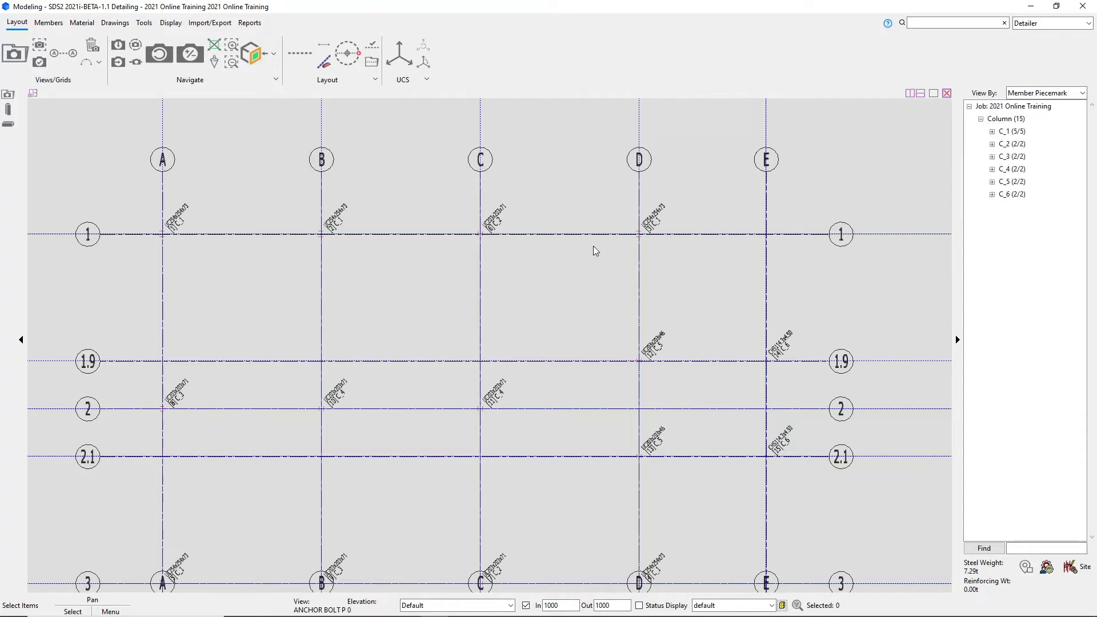
click(992, 132)
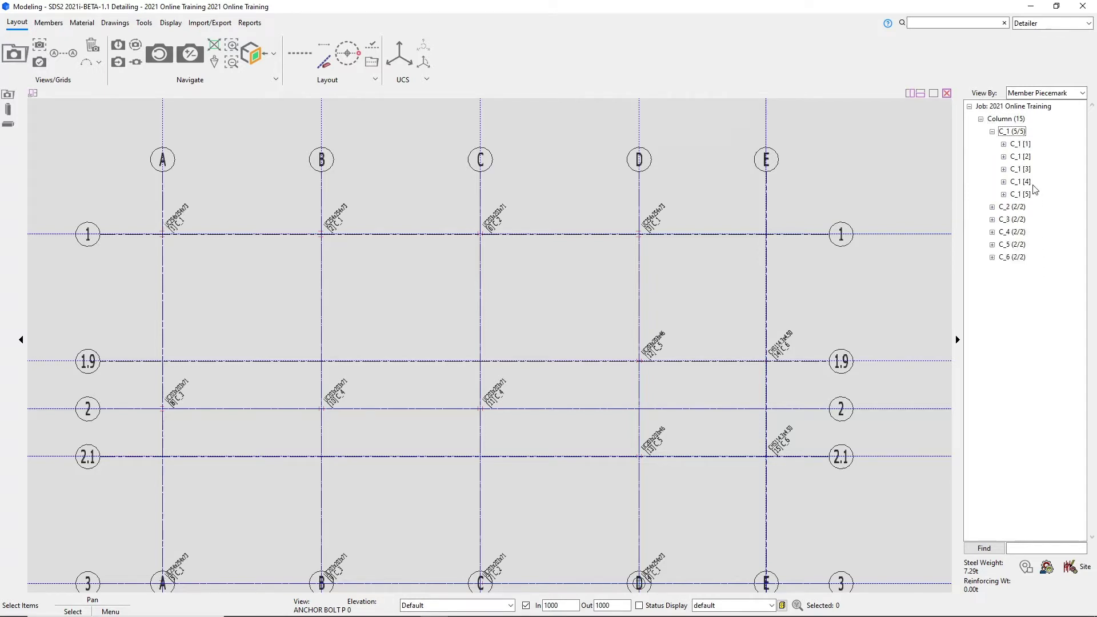
click(1022, 170)
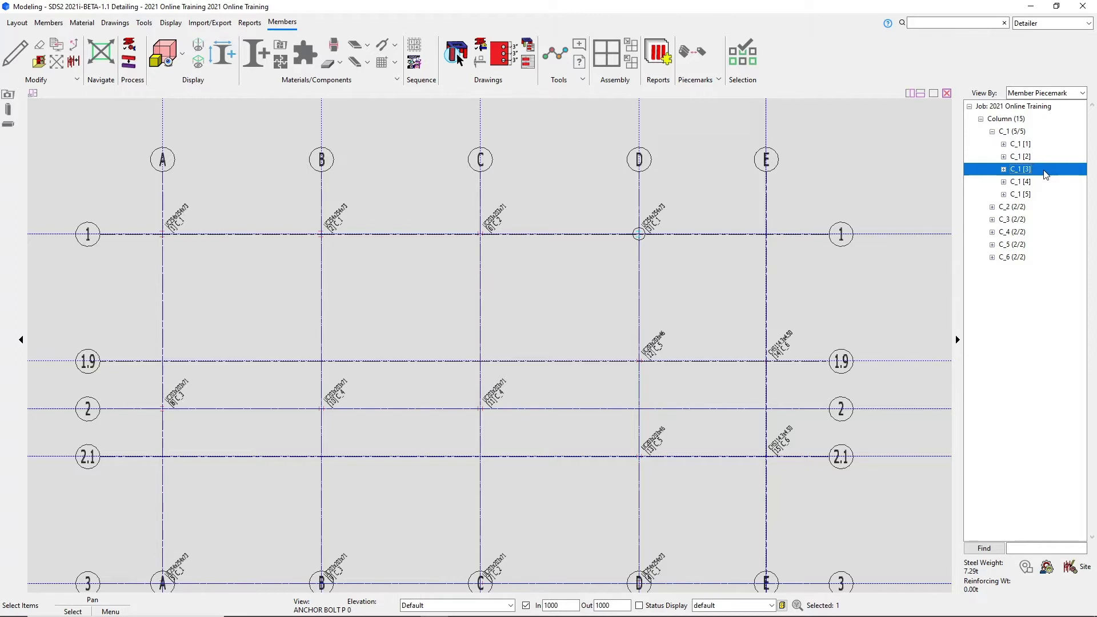
right_click(1049, 174)
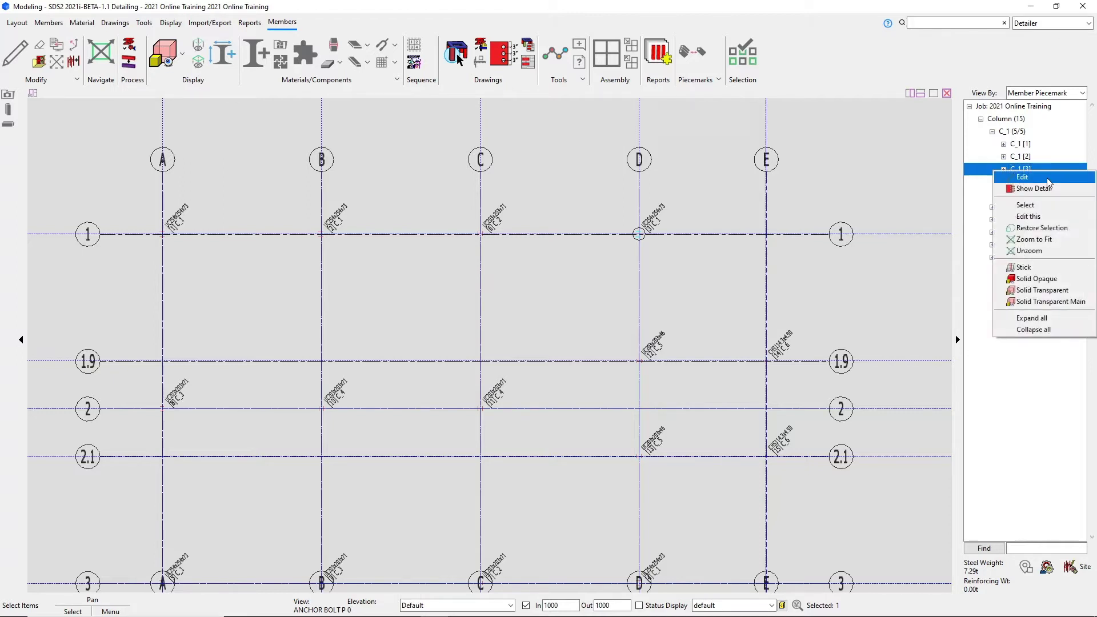
click(1047, 179)
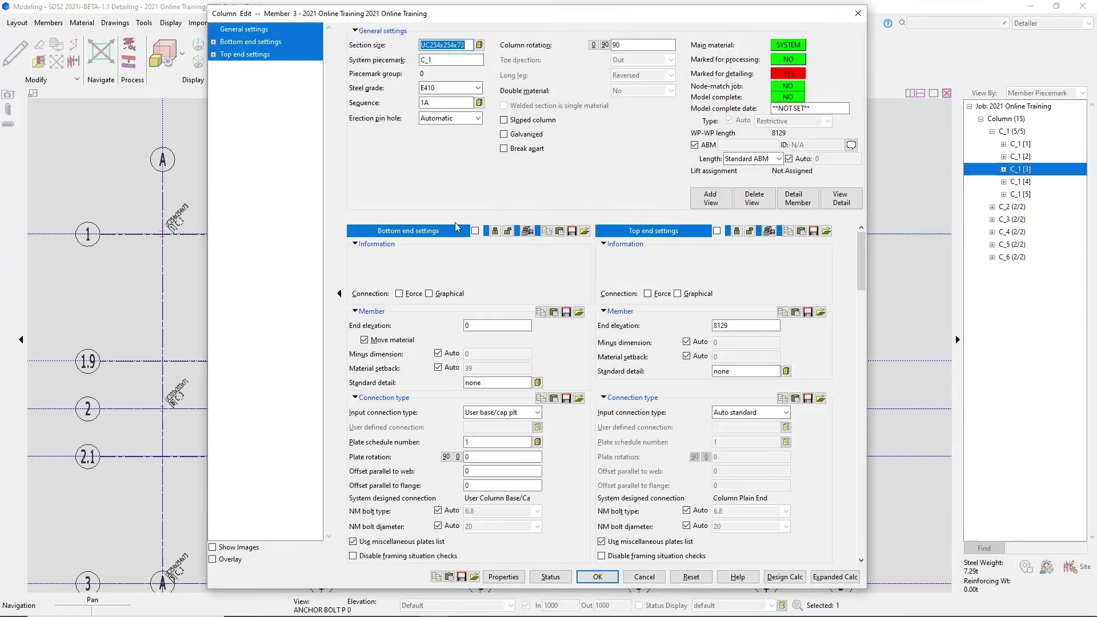
click(644, 578)
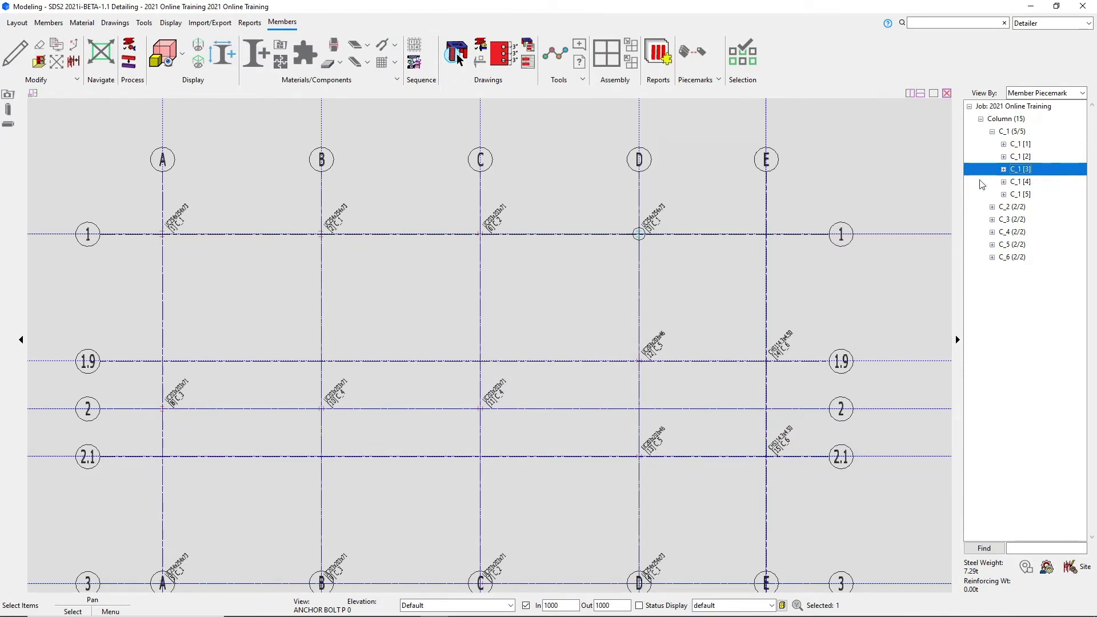
Clear the selection and select the C_1 column at grid D/1 directly in the plan view
scroll(736, 218, up, 3)
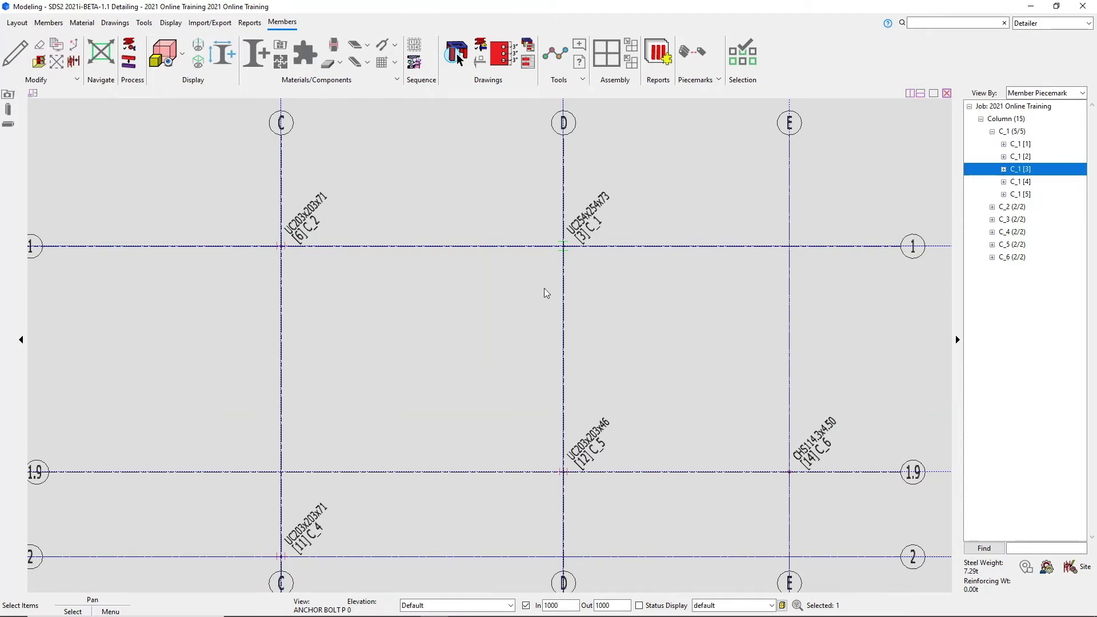
click(638, 316)
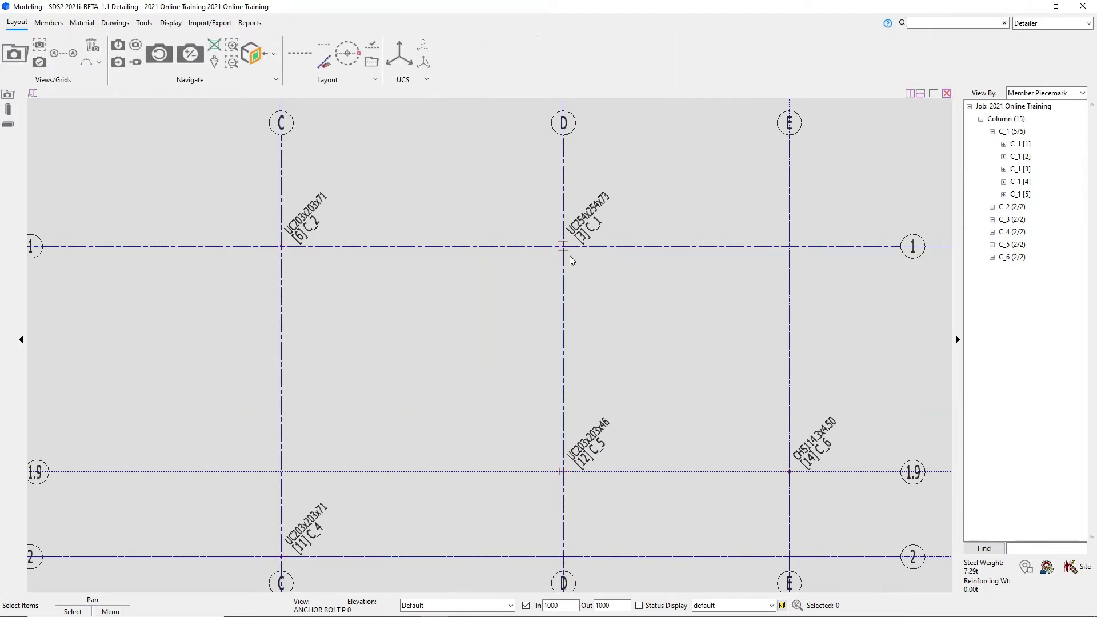
click(568, 247)
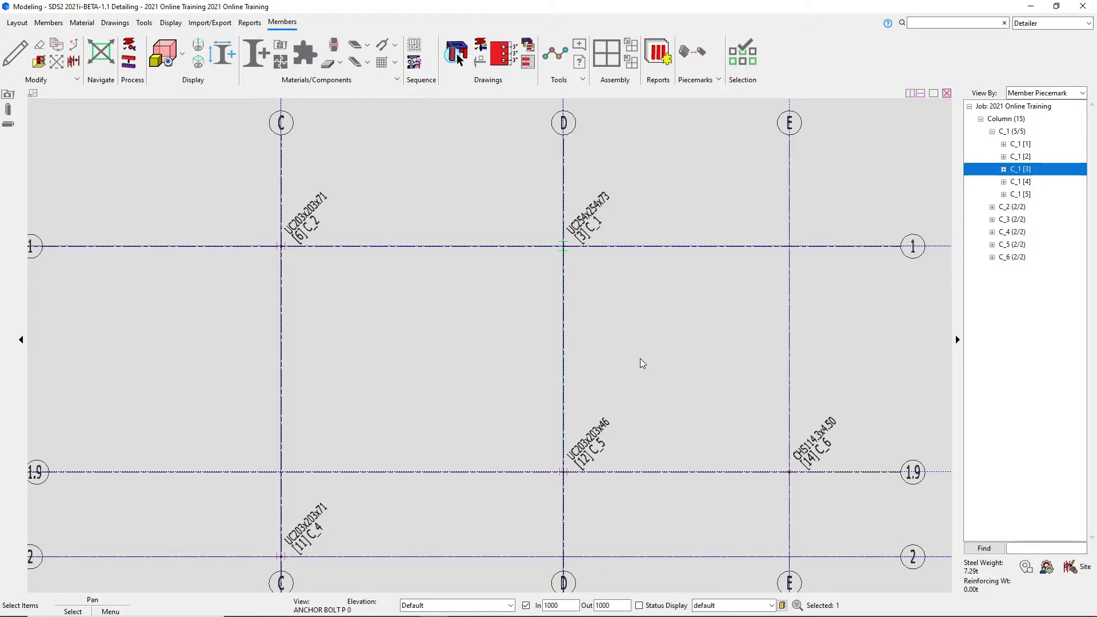
Select column C_1 [1] from the model tree to locate it in the whole grid, and clear the selection
scroll(632, 213, down, 1)
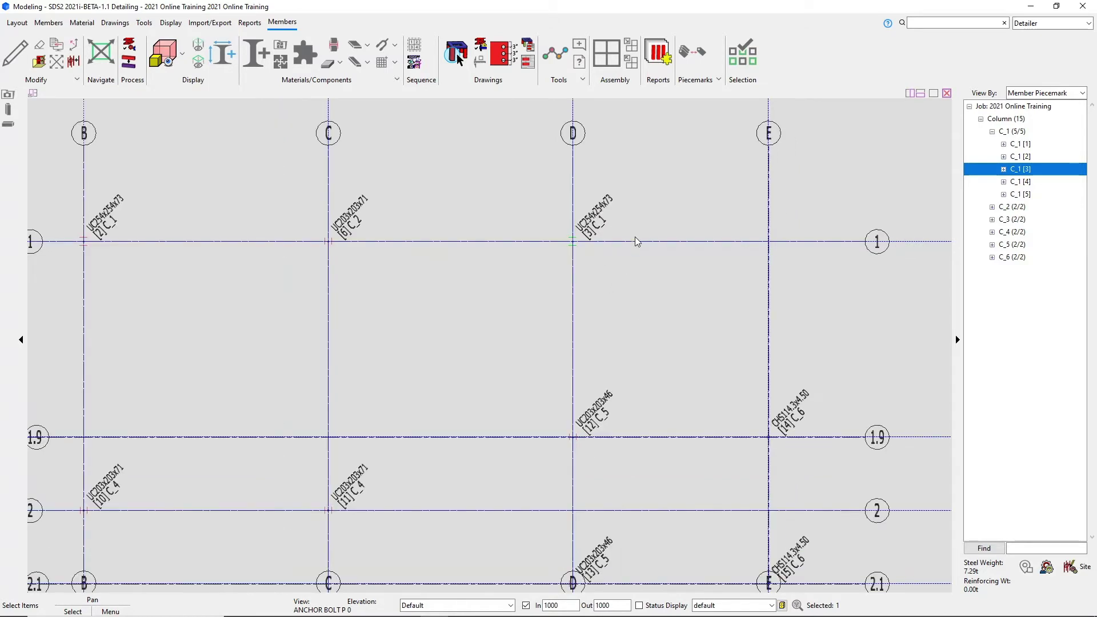
scroll(638, 265, down, 1)
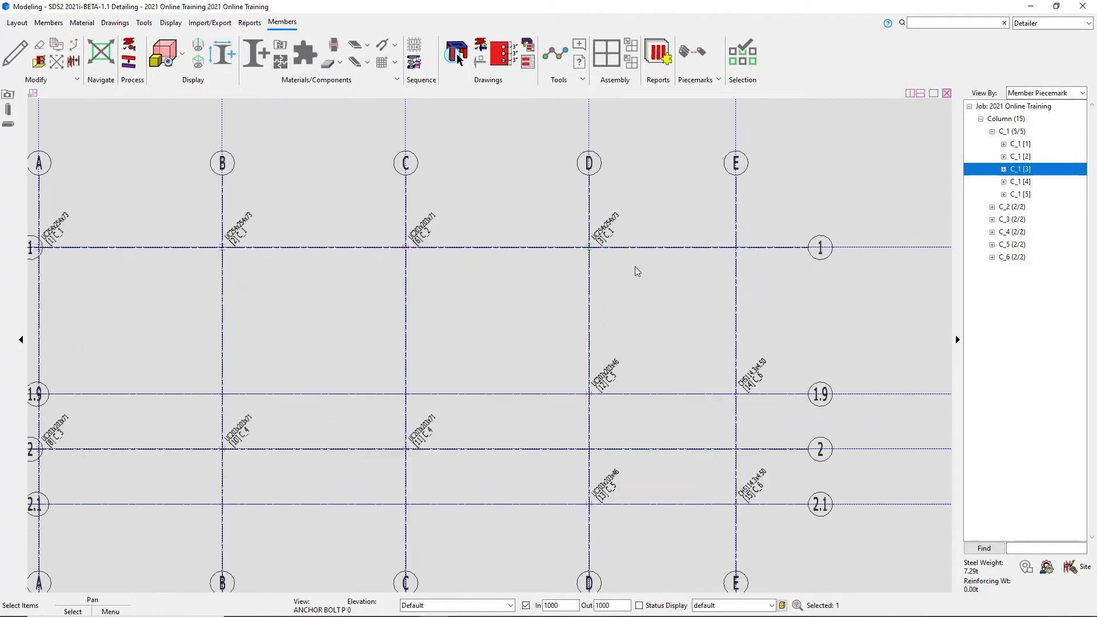
middle_drag(491, 294, 504, 255)
scroll(533, 277, down, 1)
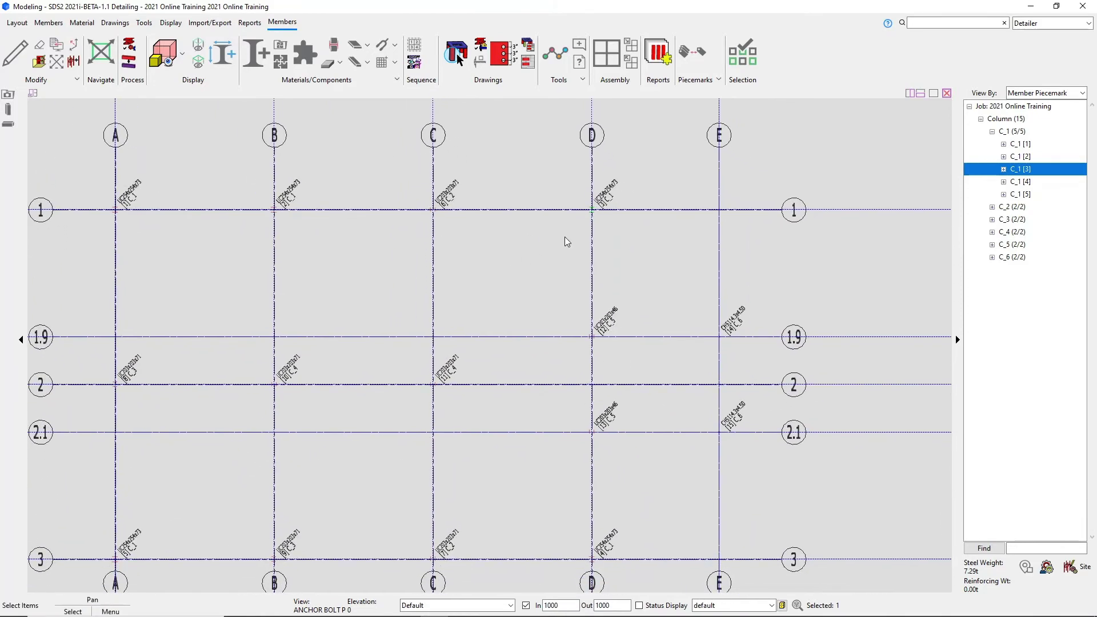
click(1015, 145)
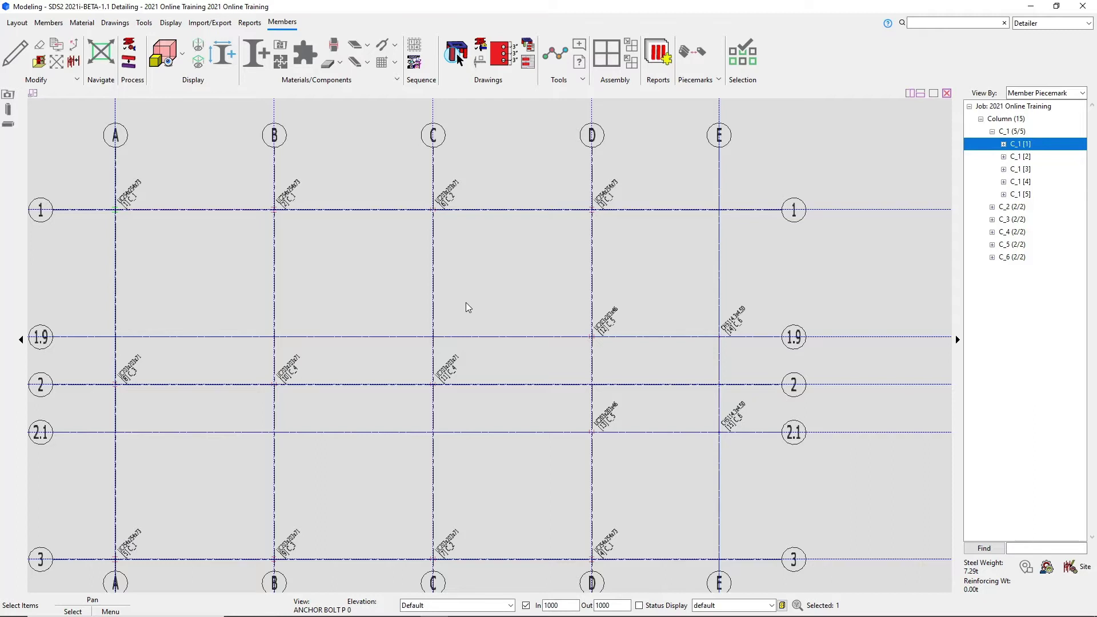
click(249, 253)
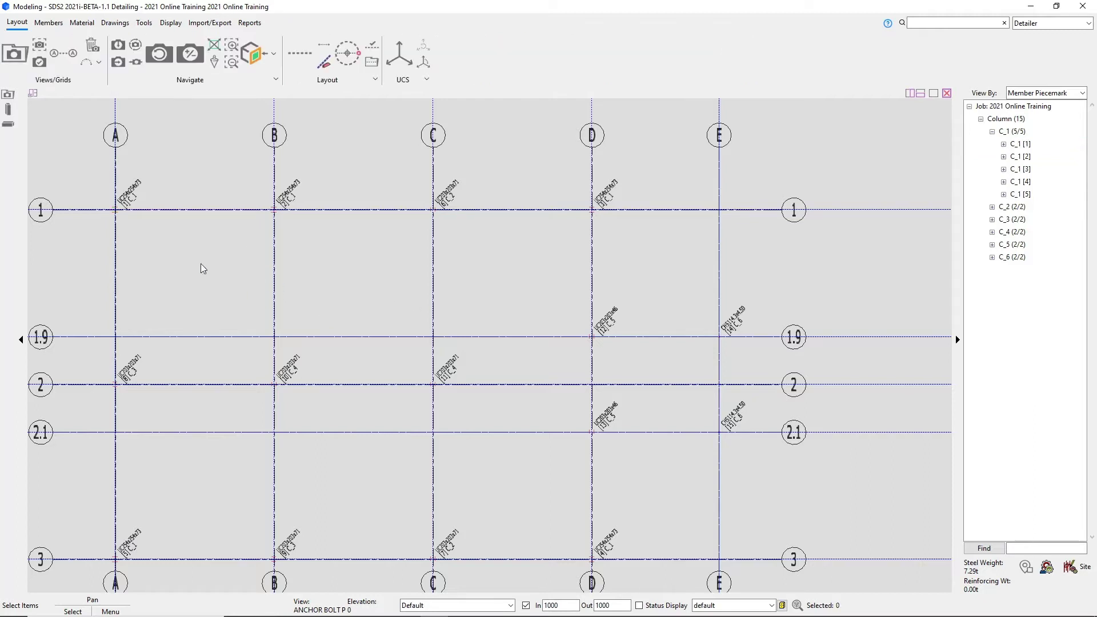
Change the display style of all members in the plan from stick to solid
click(171, 25)
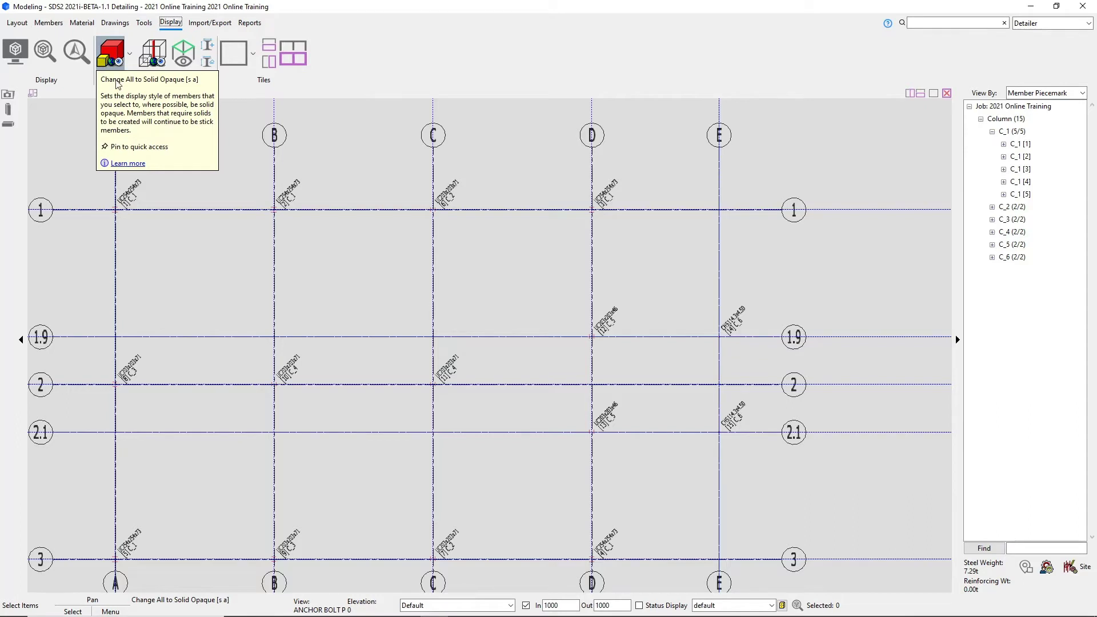
click(129, 61)
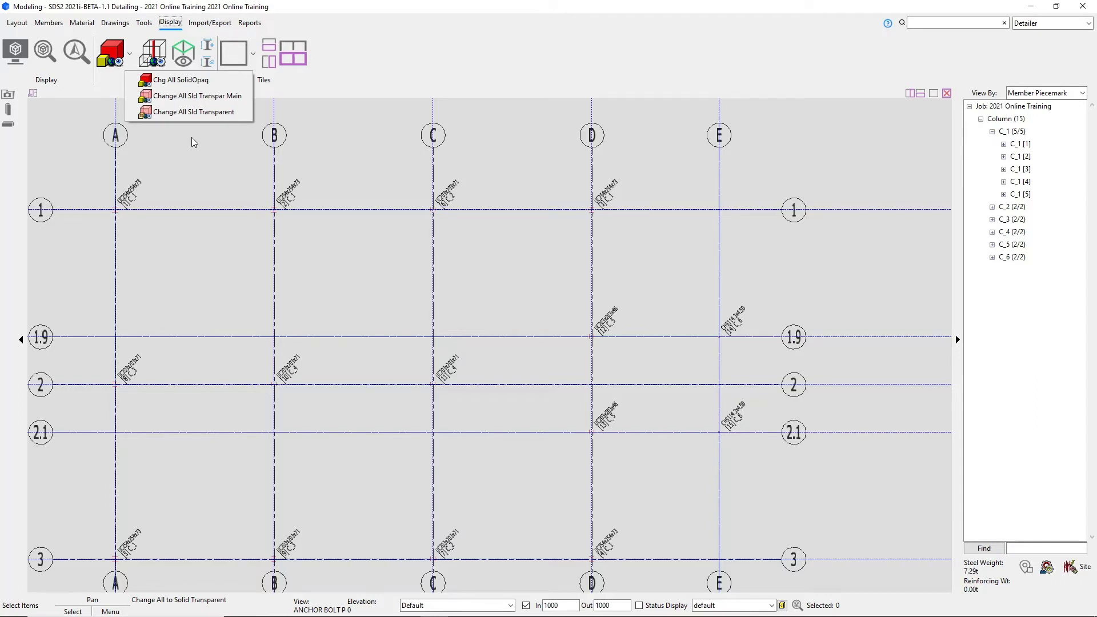
click(201, 162)
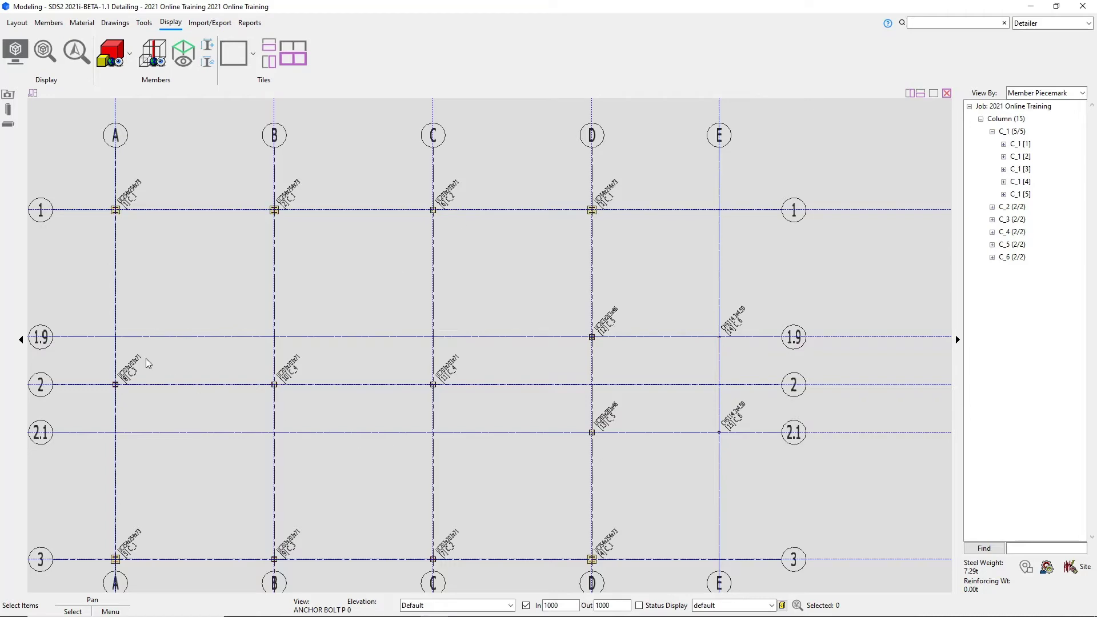
Open the base plate connection component of the column at grid A/1 and continue from it to the column's member settings
scroll(98, 209, up, 2)
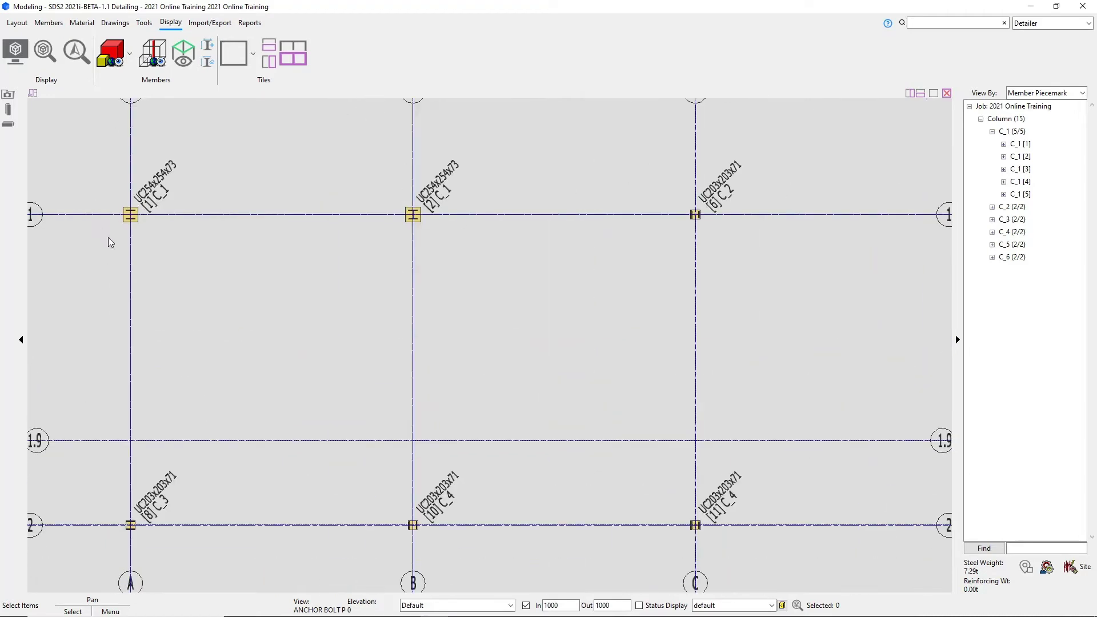
scroll(264, 284, down, 2)
scroll(170, 243, up, 3)
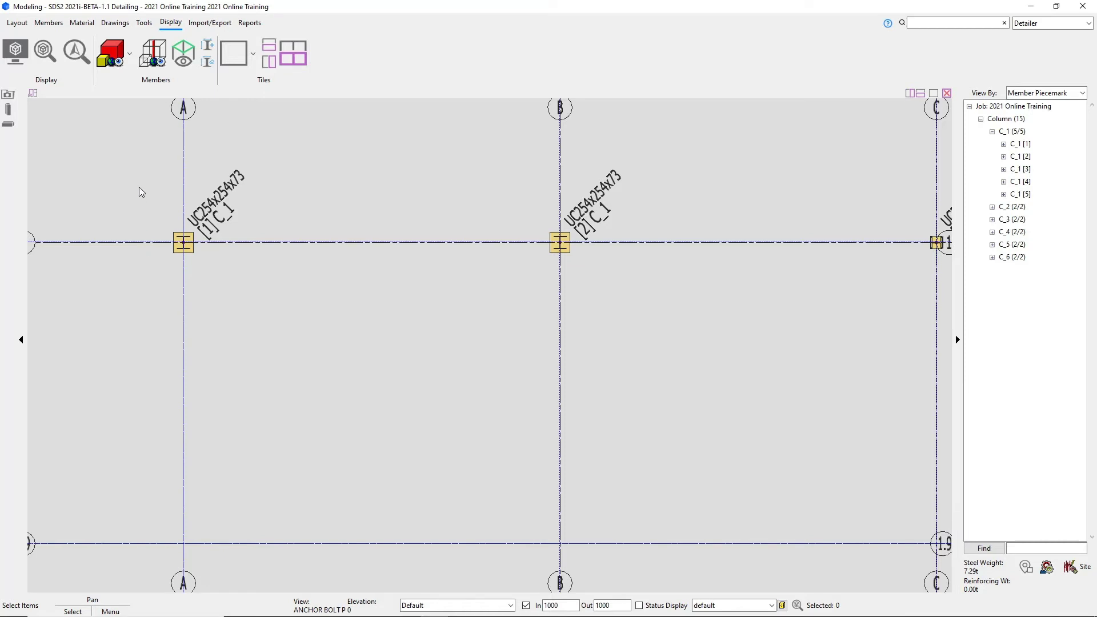
scroll(139, 187, up, 2)
scroll(183, 326, up, 1)
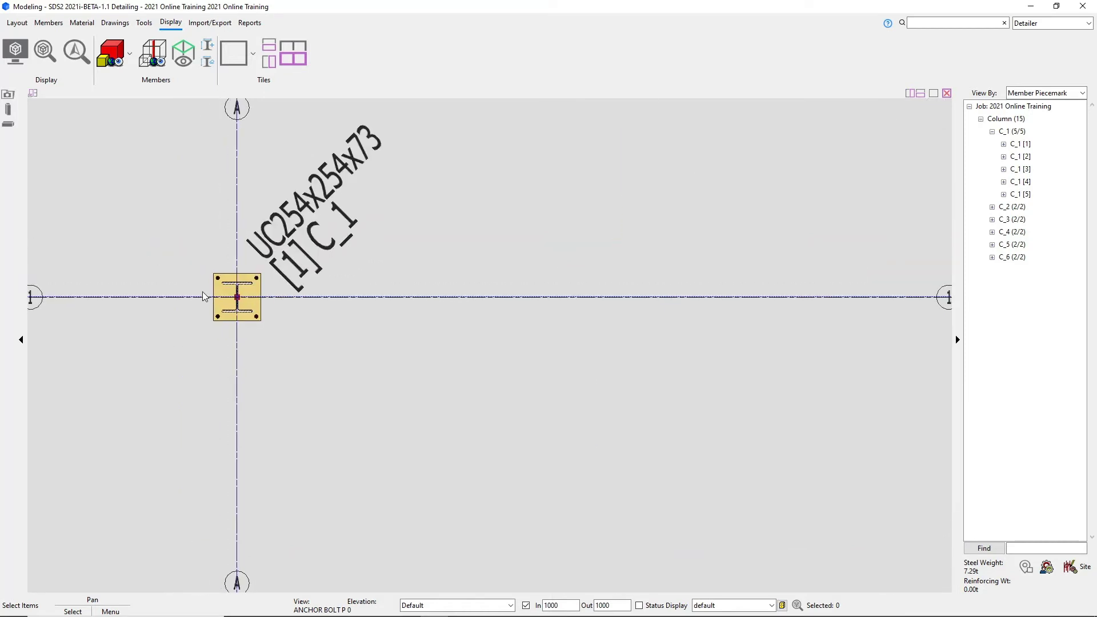
scroll(229, 303, up, 3)
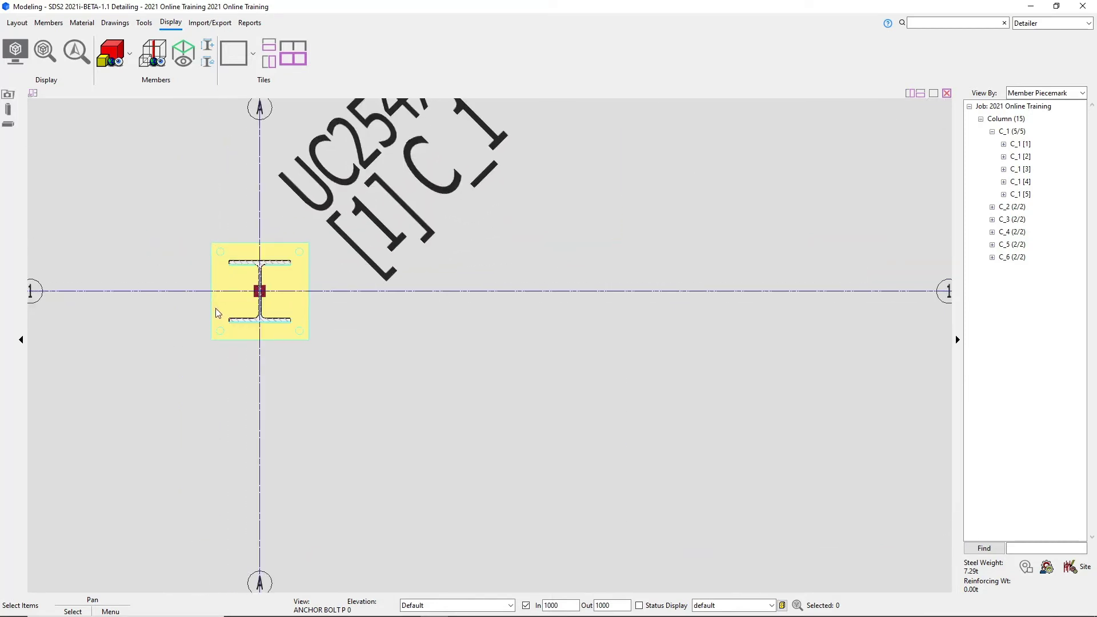
click(282, 316)
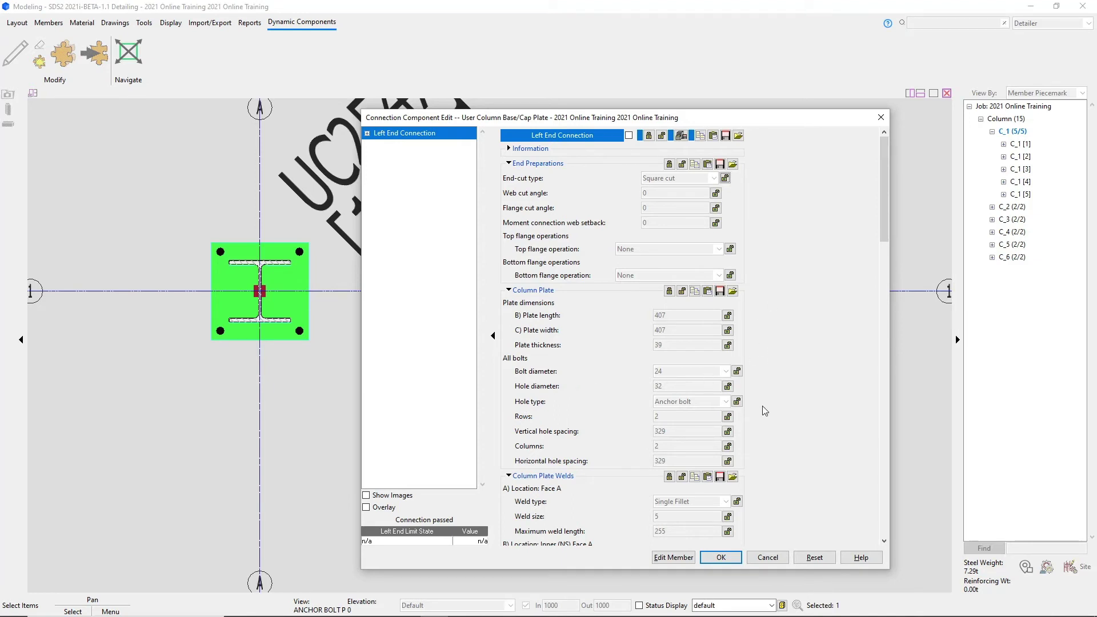
click(672, 558)
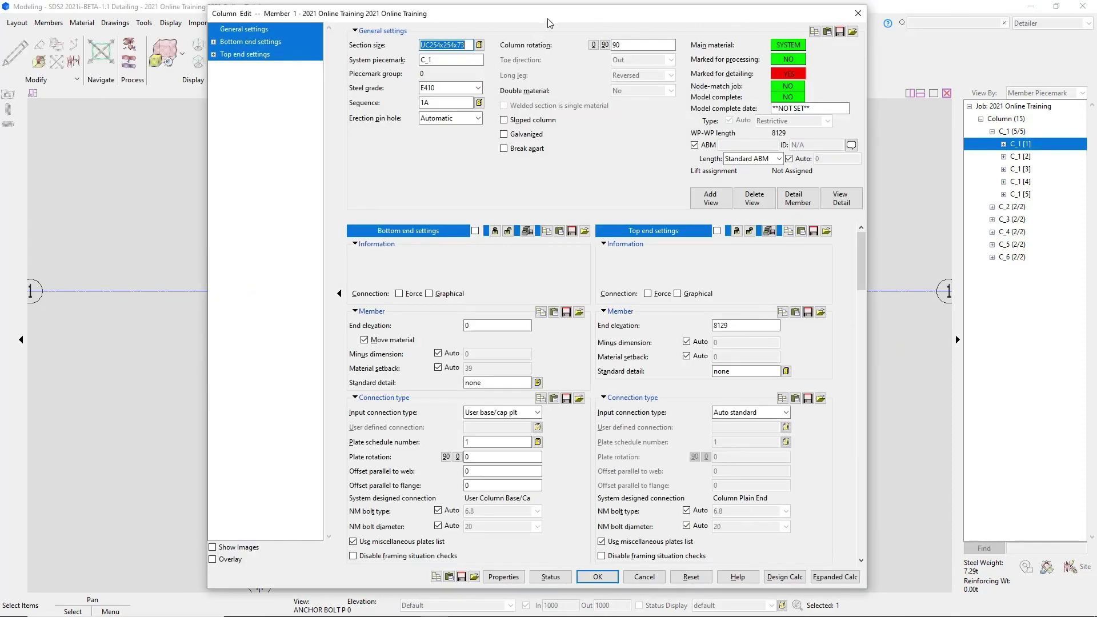
Move the column settings window aside to uncover the base plate, and view the available erection pin hole options
drag(548, 17, 681, 17)
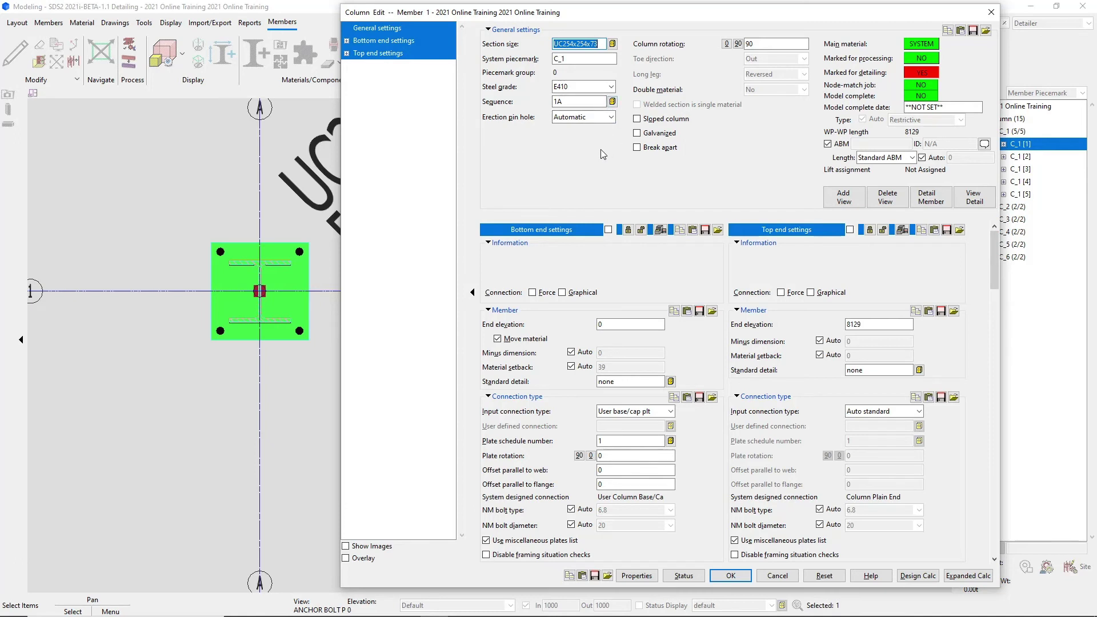
click(611, 117)
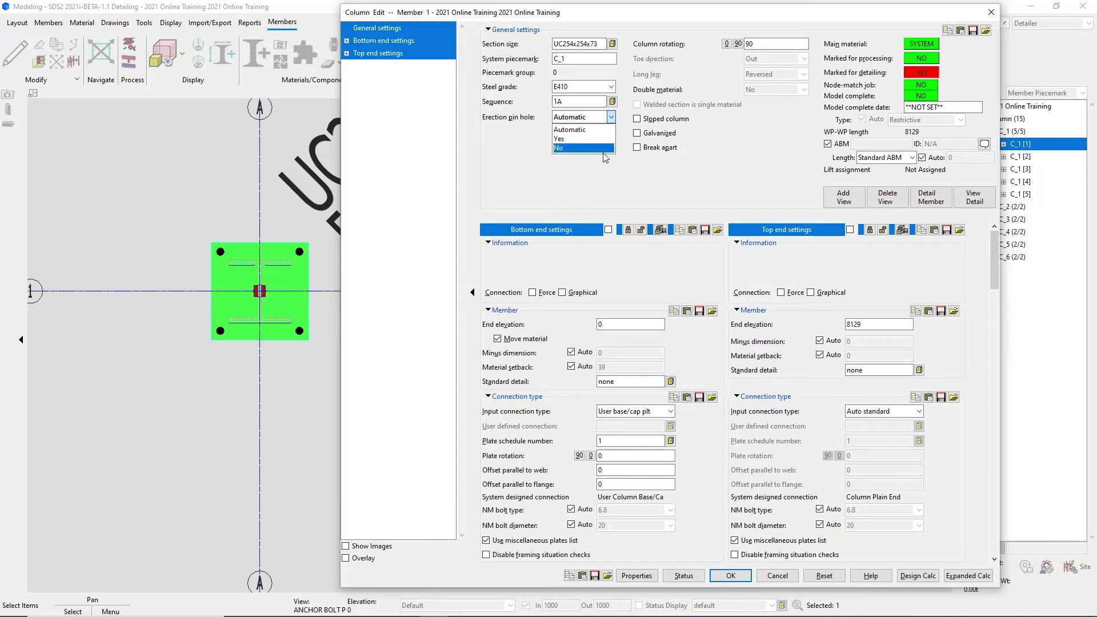
click(597, 184)
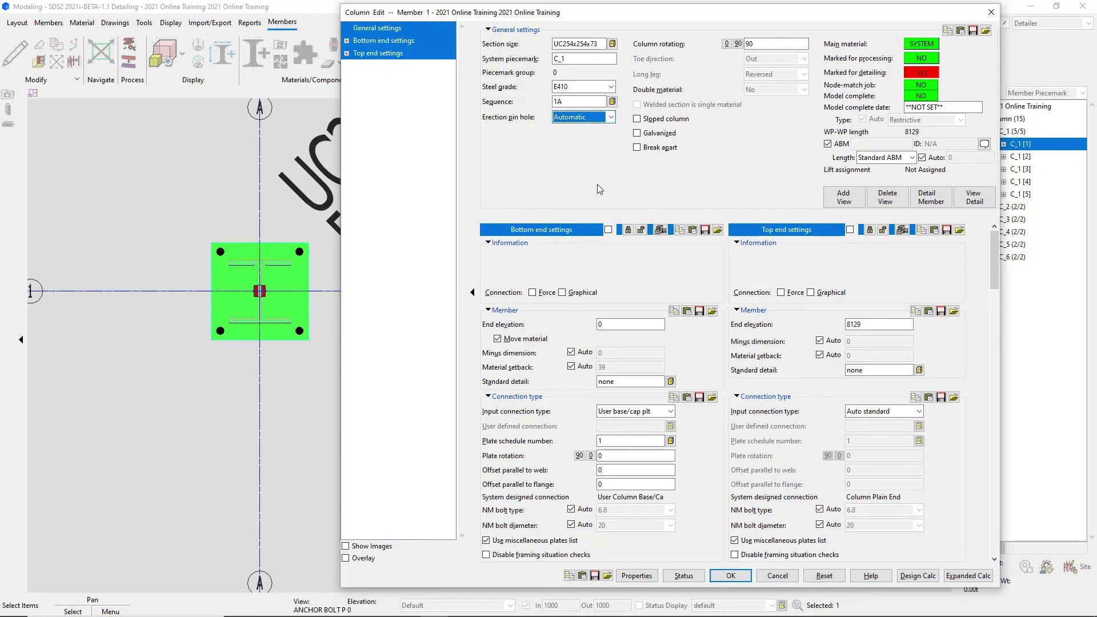